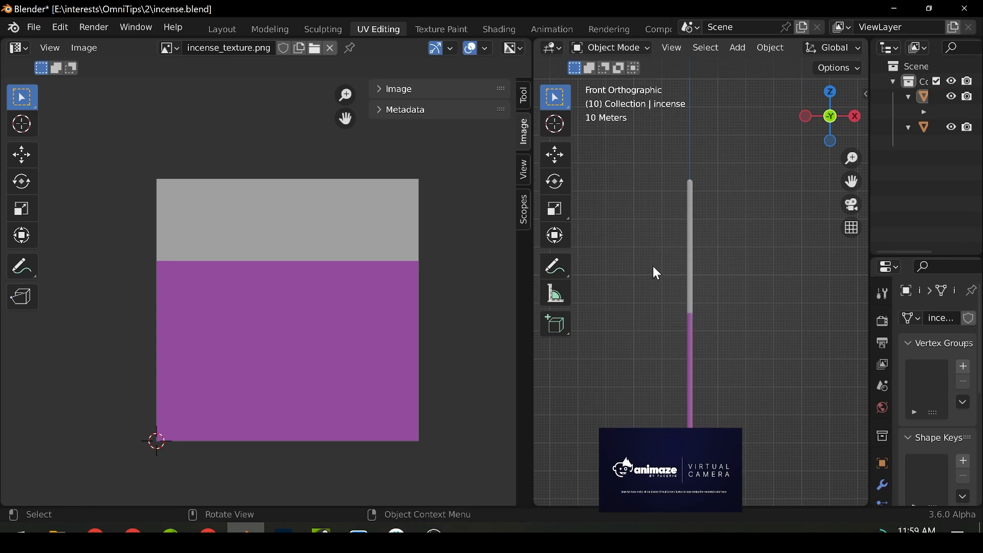
Examine the incense stick's grey and purple texture in the UV editor, its Photoshop source file, and the incense_top shader nodes.
drag(532, 160, 478, 160)
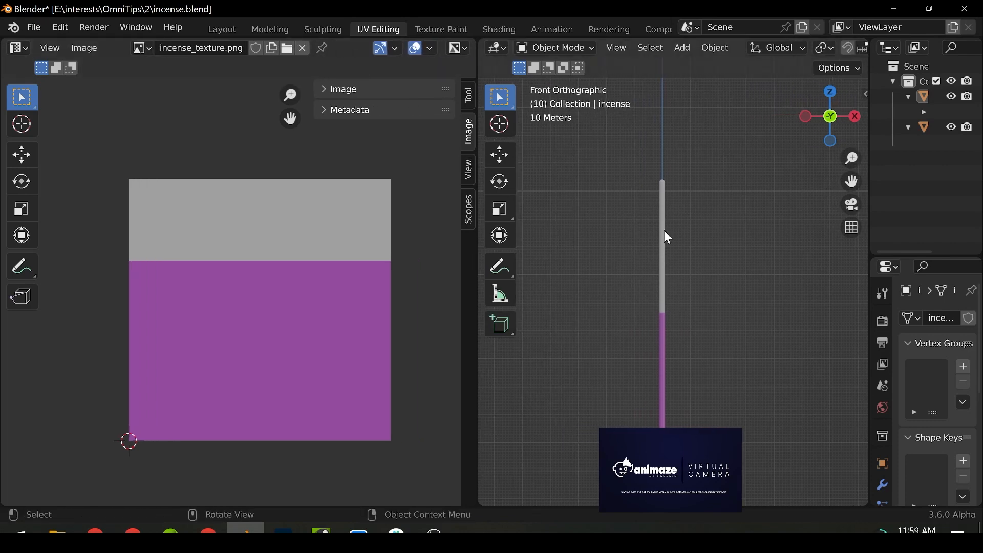
scroll(709, 305, down, 1)
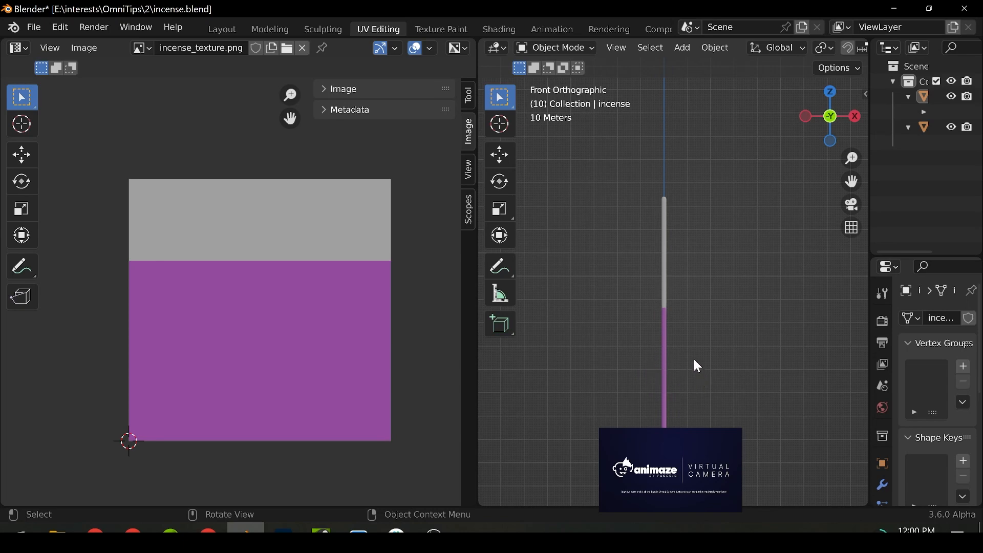
scroll(695, 361, up, 1)
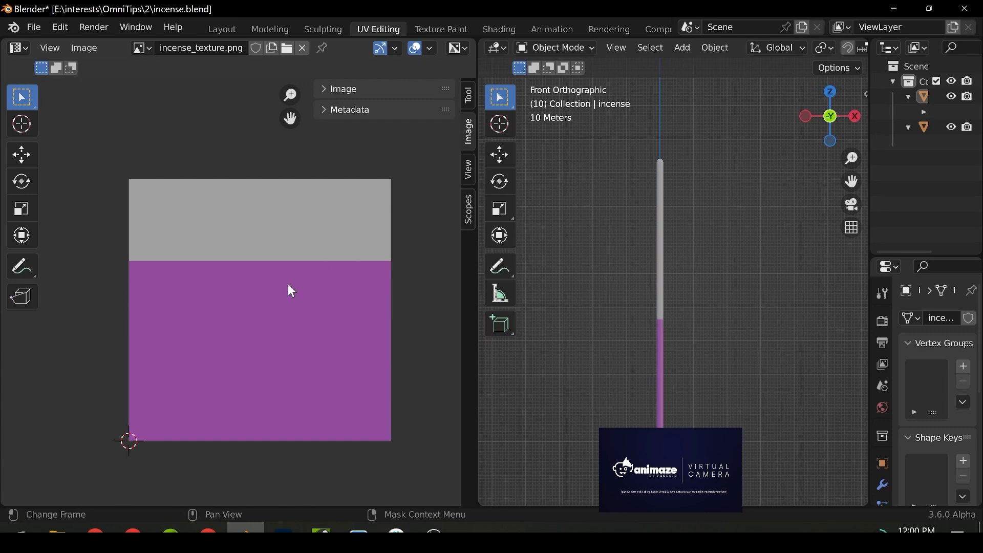
click(283, 535)
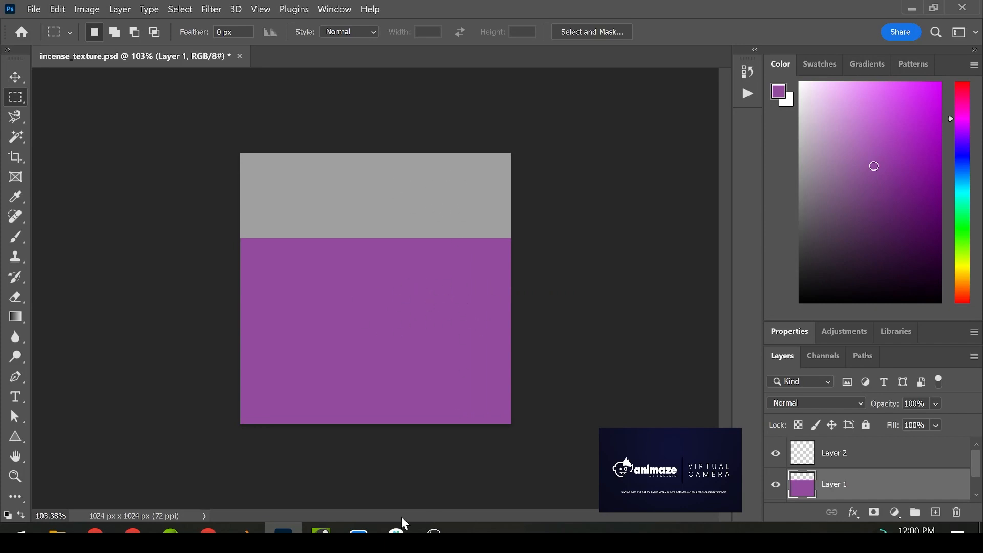
click(246, 533)
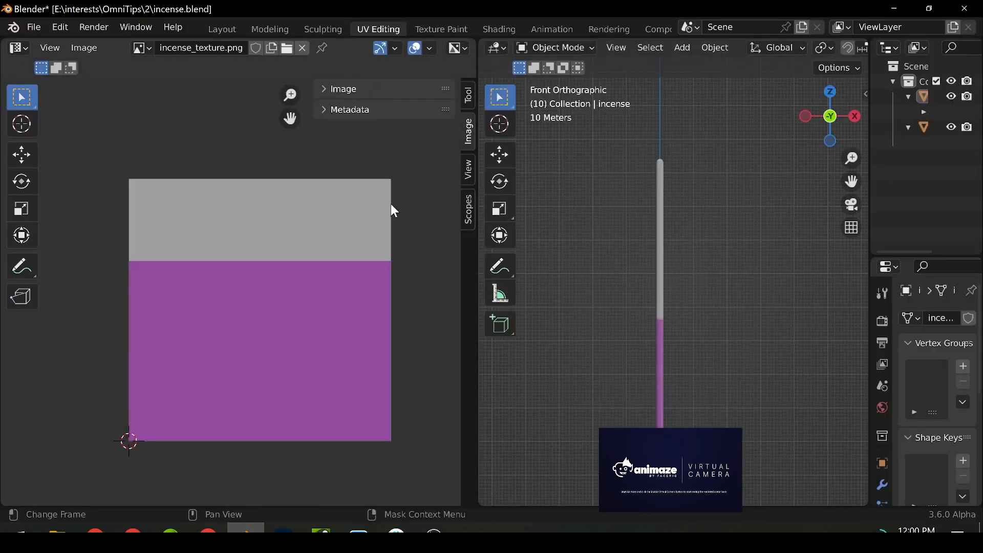
click(499, 30)
drag(353, 327, 324, 343)
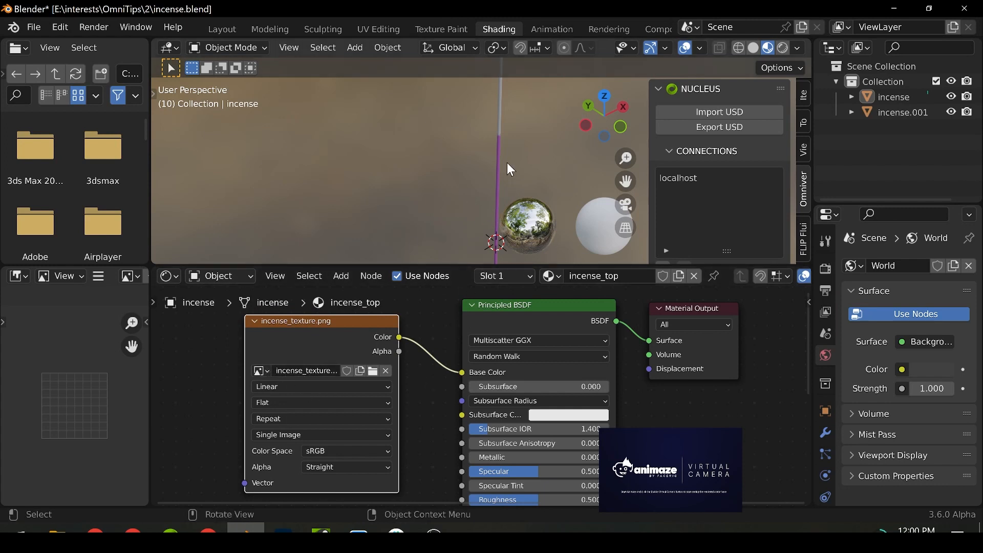
click(394, 32)
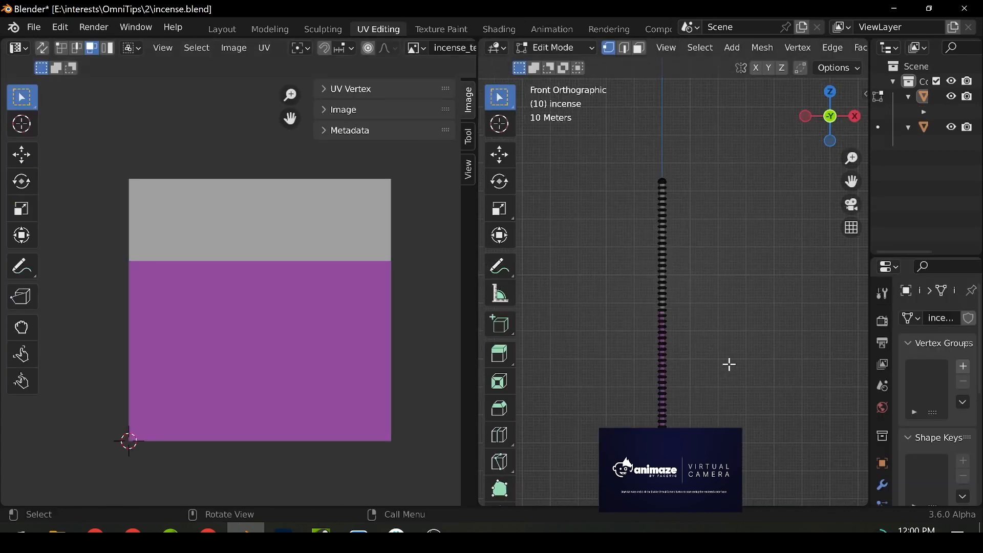
Move all UV islands of the incense stick down about 0.27 onto the texture's purple area, and check the shaded stick.
shift+middle_drag(730, 364, 698, 305)
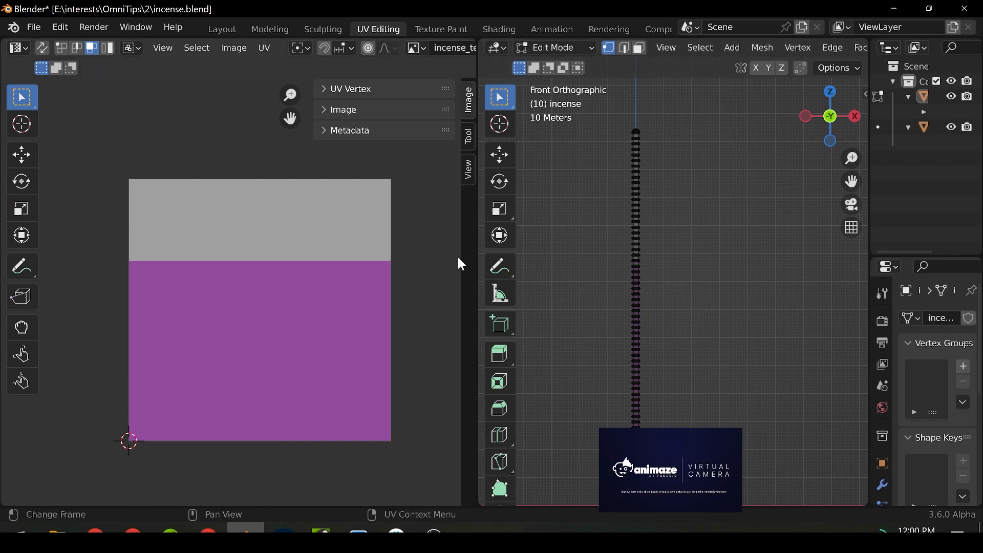
scroll(622, 293, up, 1)
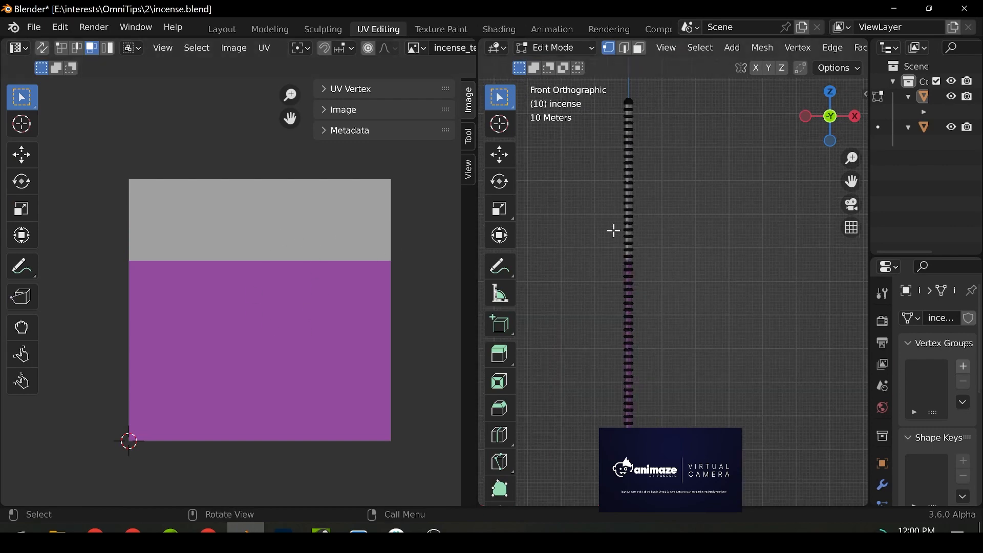
key(a)
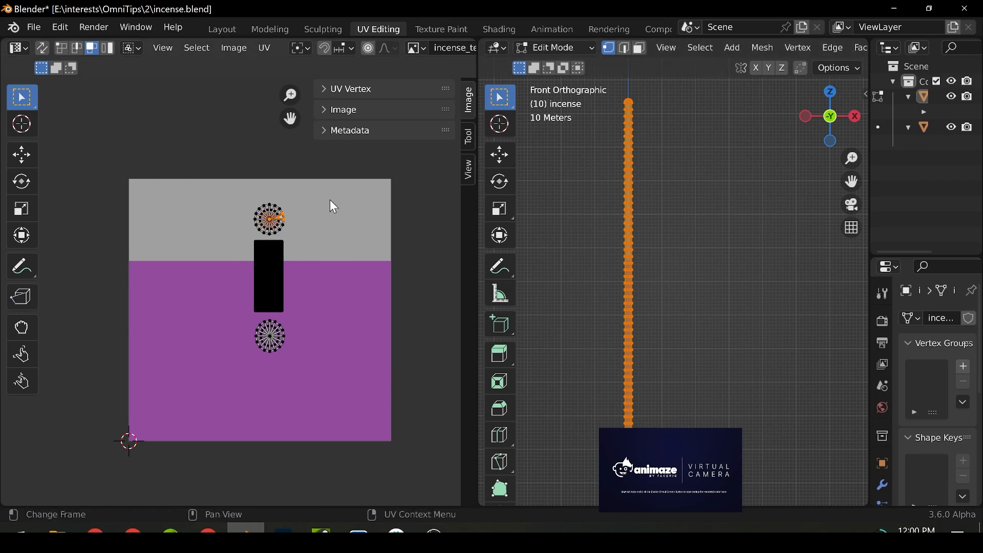
drag(321, 193, 242, 395)
key(g)
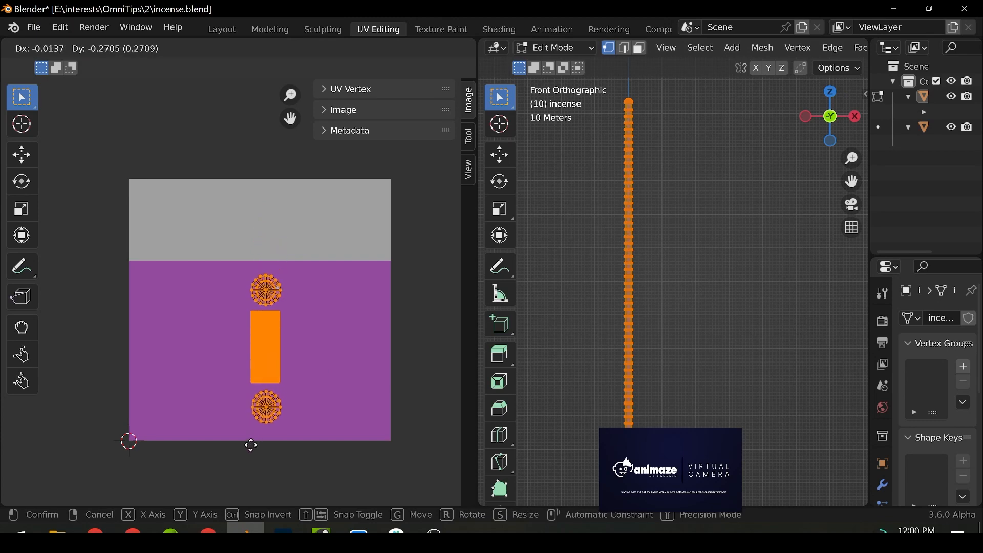
click(250, 445)
click(711, 327)
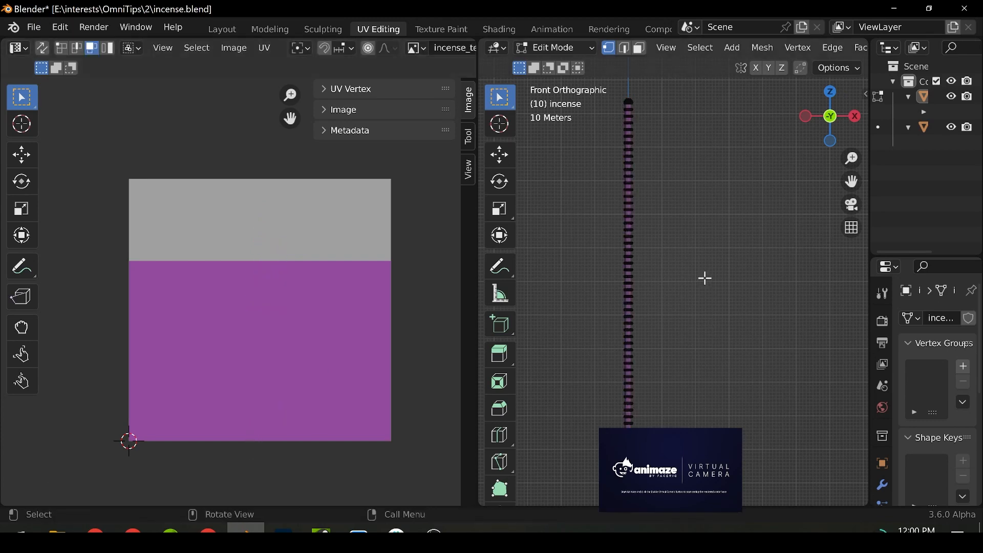
middle_drag(706, 278, 671, 316)
key(Tab)
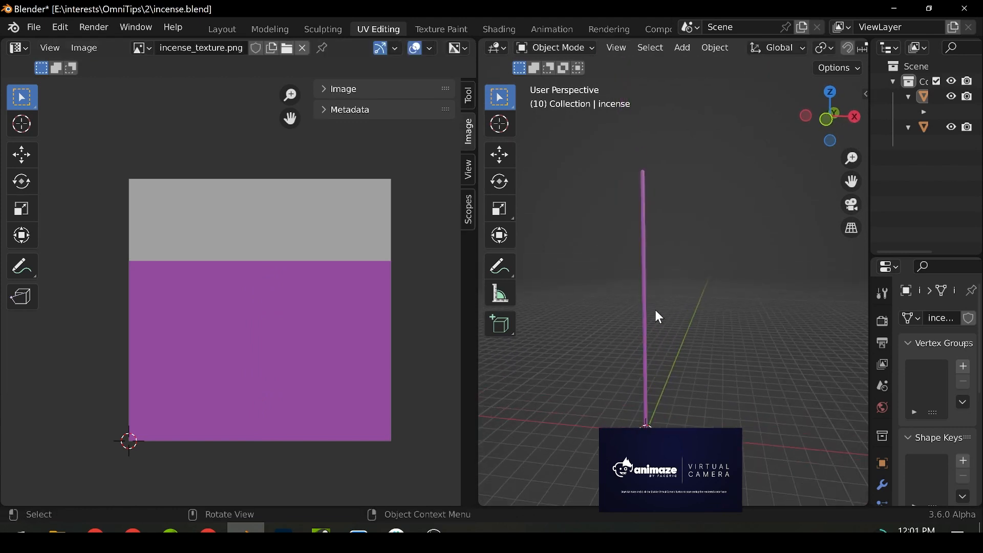
Move all the stick's UV islands up so the side strip straddles the grey-purple border, and check the shaded stick.
key(Tab)
key(a)
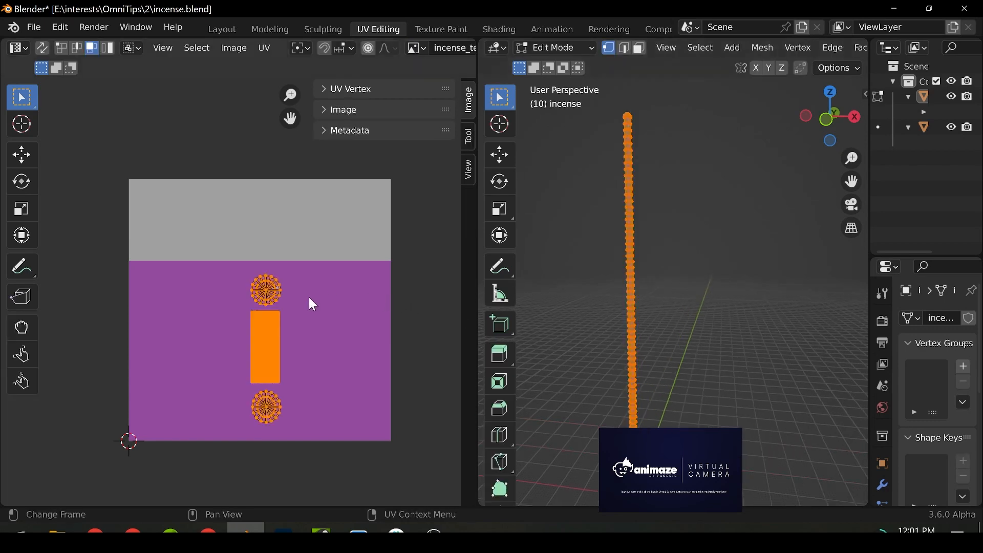
drag(307, 271, 246, 443)
key(g)
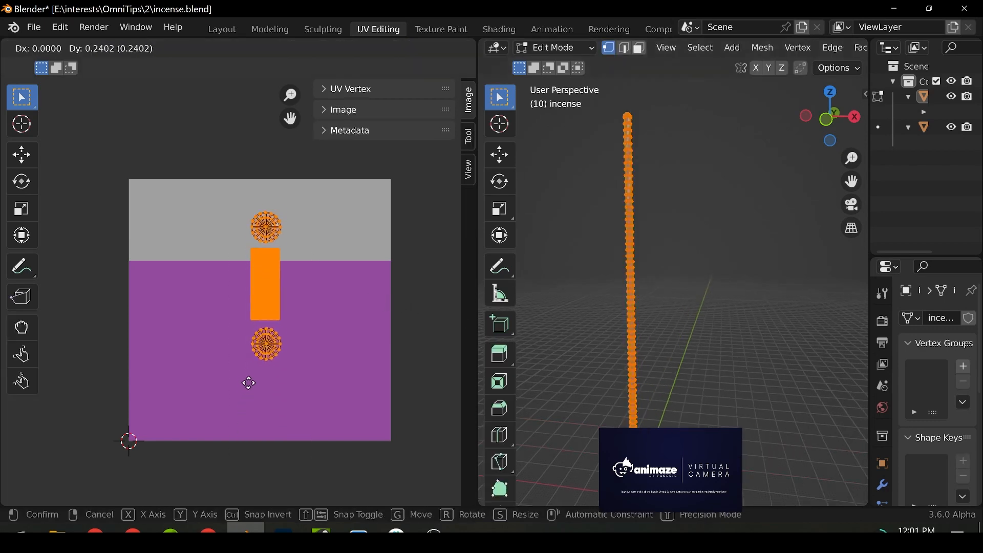
click(252, 369)
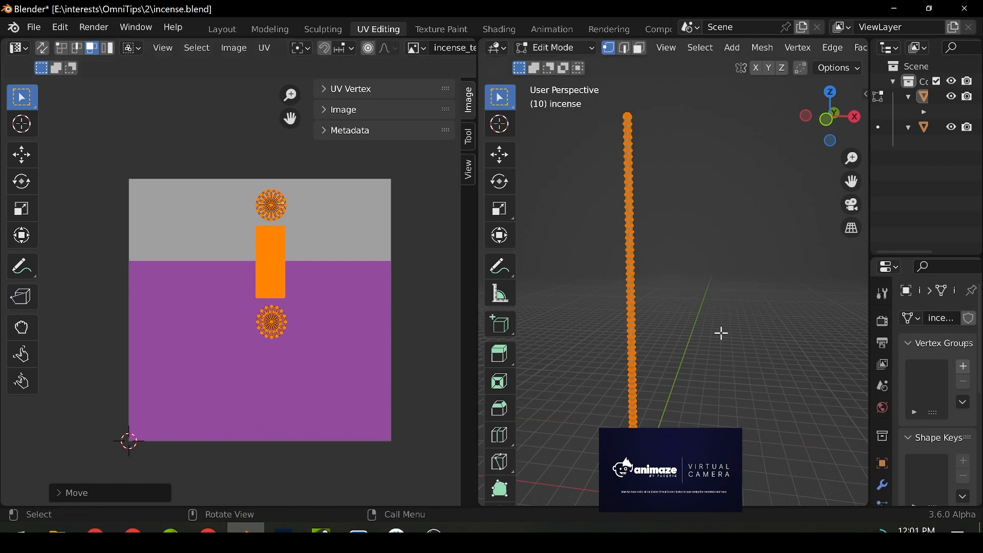
click(708, 324)
key(Tab)
middle_drag(705, 321, 640, 372)
mouse_move(715, 351)
middle_down()
mouse_move(704, 345)
mouse_move(698, 356)
middle_up()
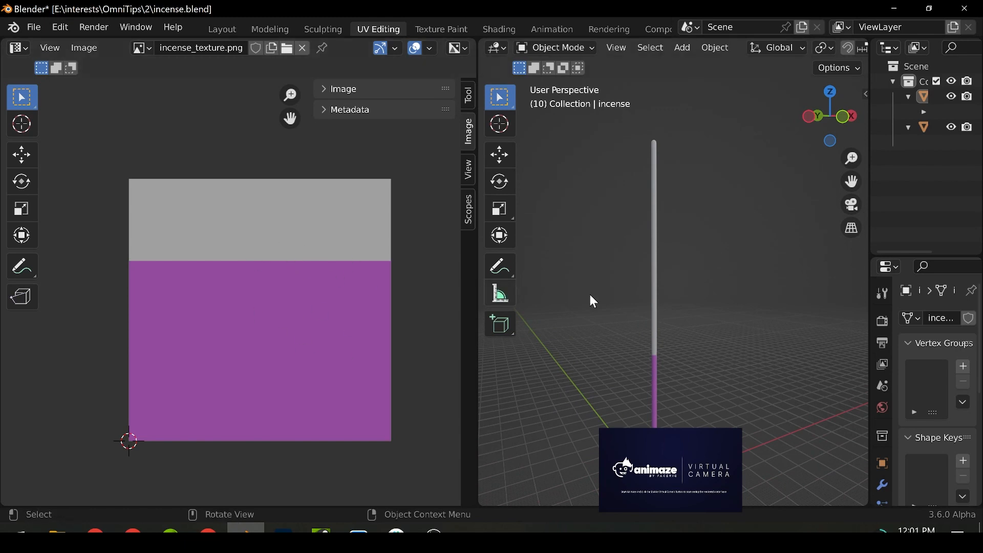
Move the UV islands slightly down so the side strip lies about one third on grey and two thirds on purple.
key(Tab)
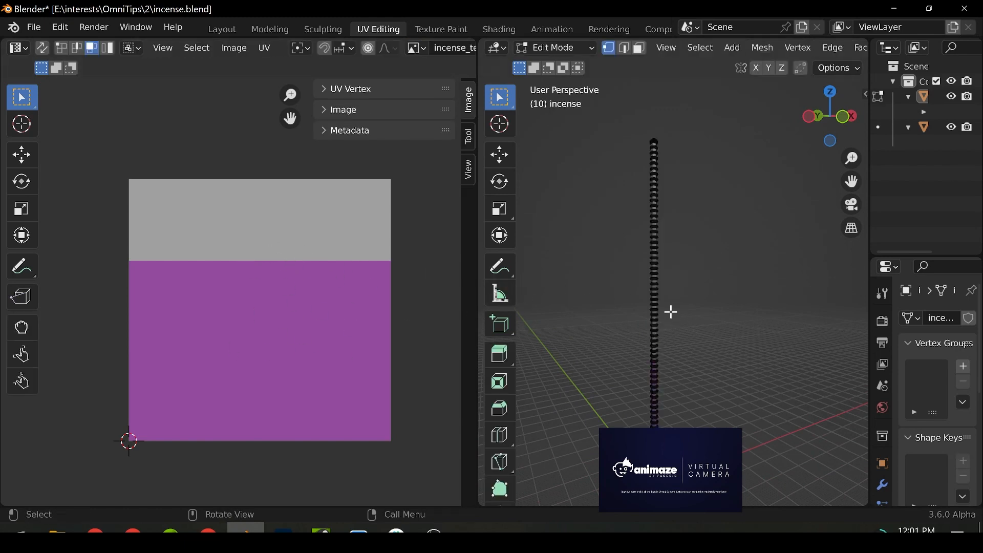
key(a)
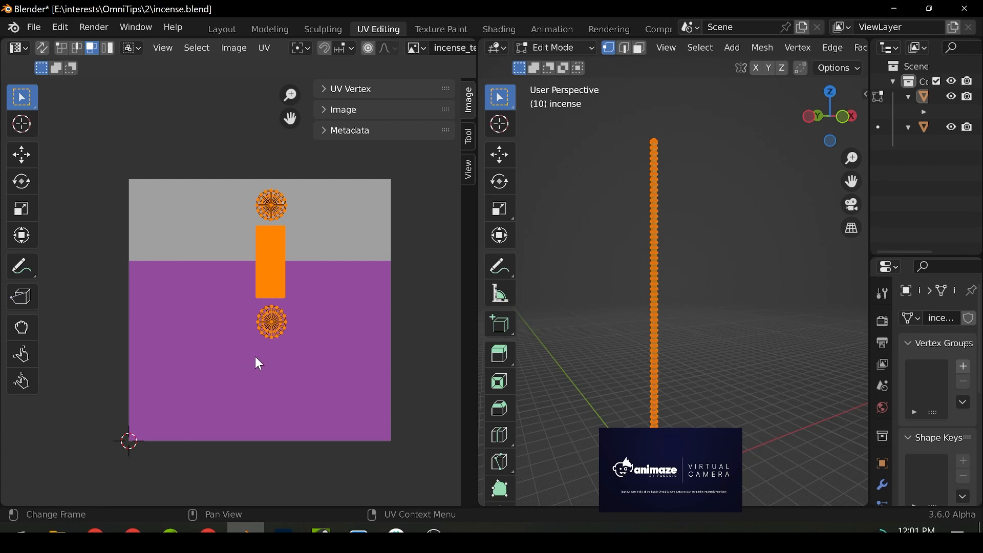
key(g)
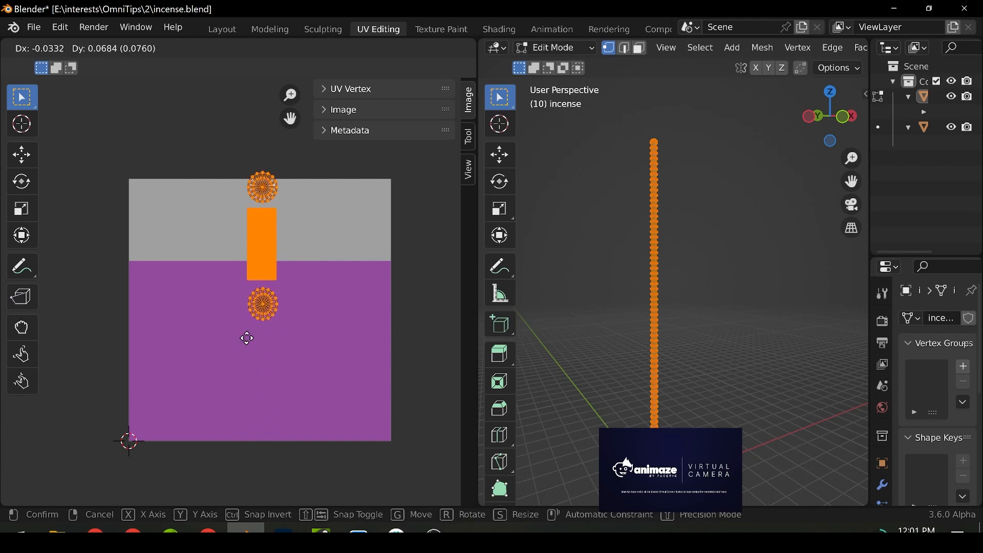
click(251, 368)
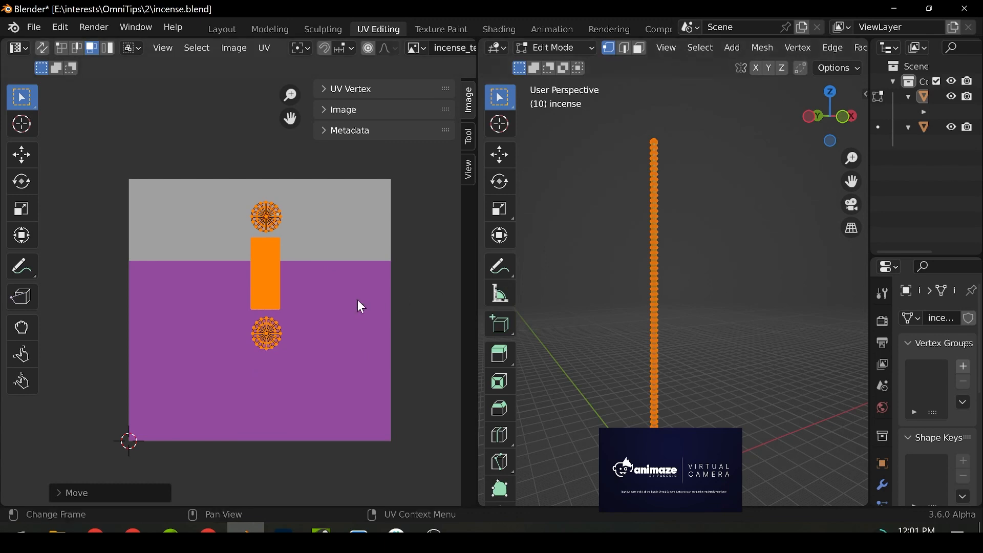
click(36, 30)
mouse_move(113, 250)
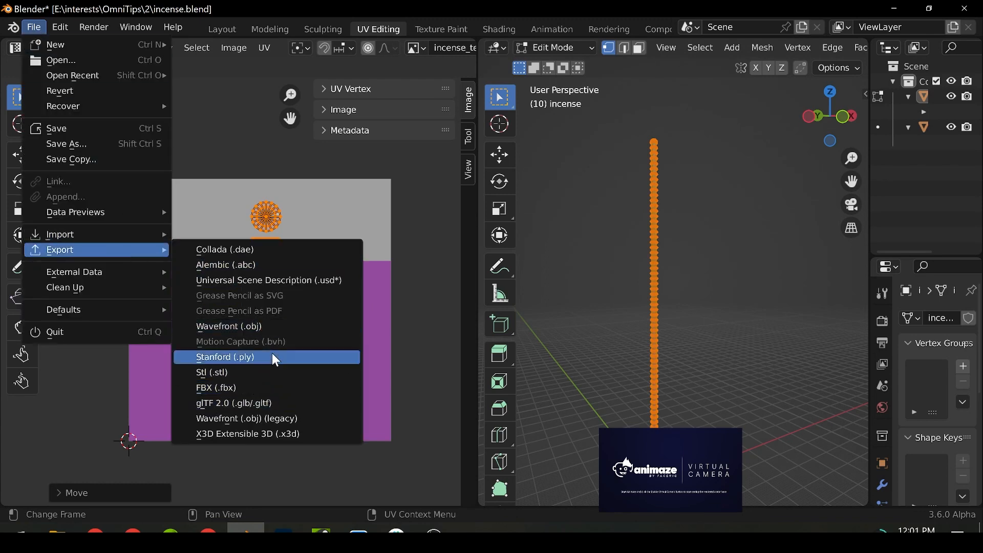
click(588, 272)
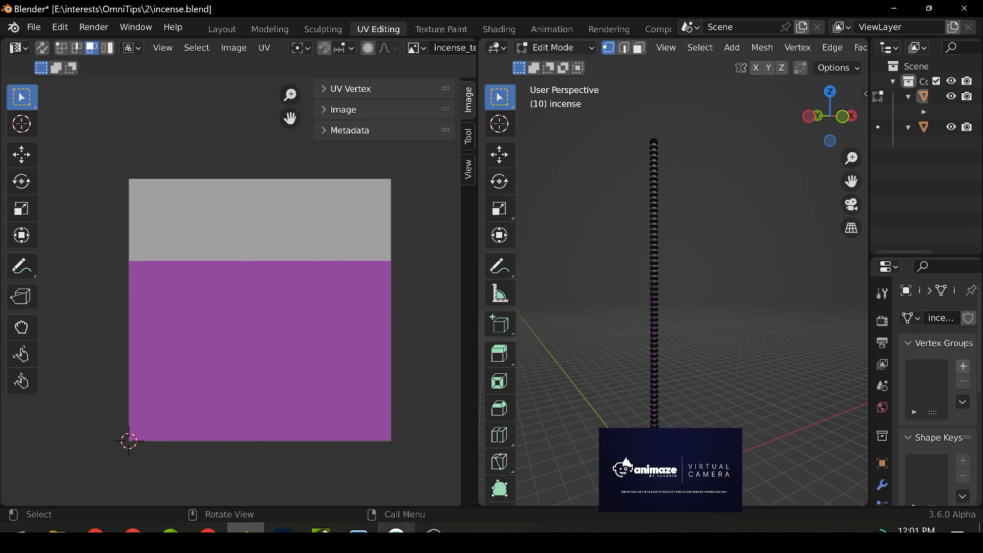
Switch to Omniverse Create and add incense.obj from the OmniTips/2 folder to the stage under World.
click(321, 534)
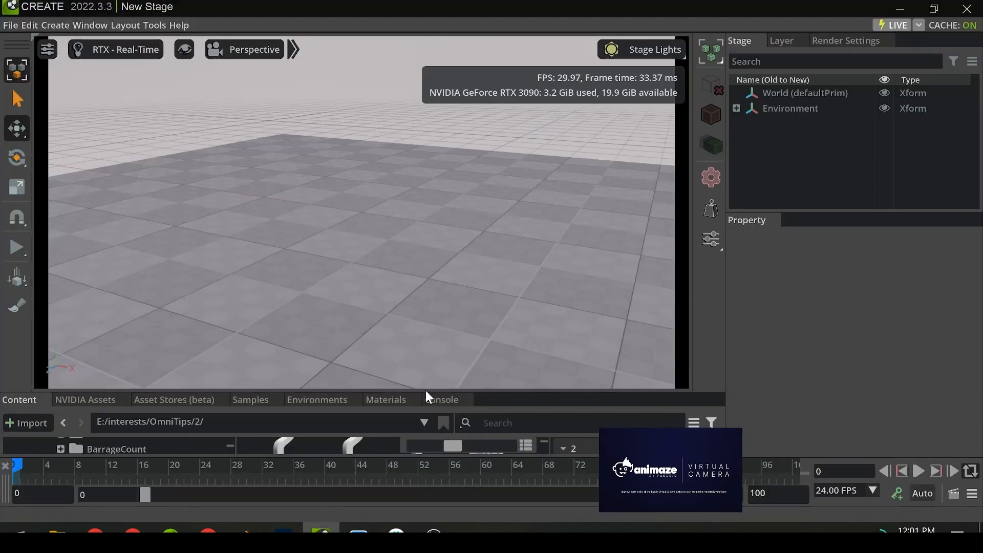
drag(426, 392, 426, 267)
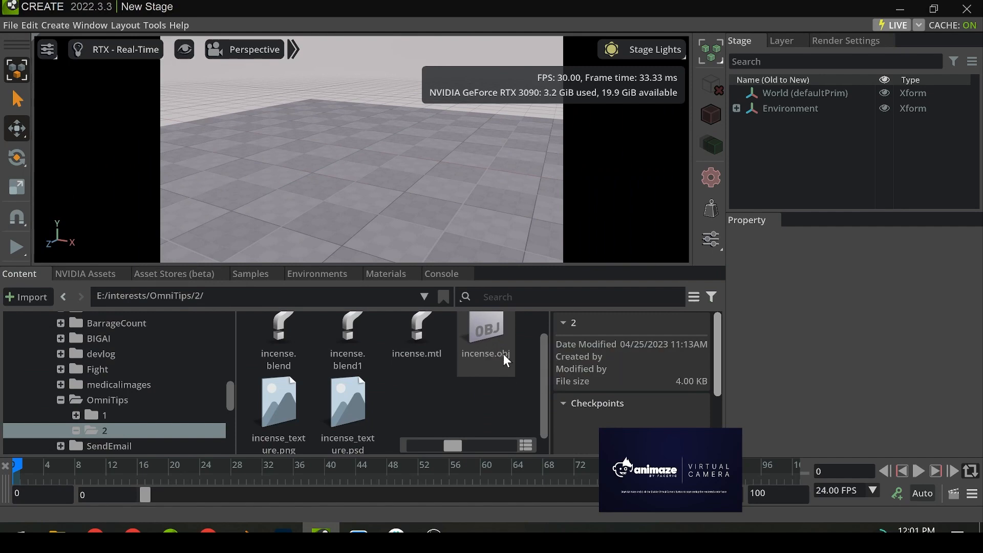
drag(490, 335, 800, 96)
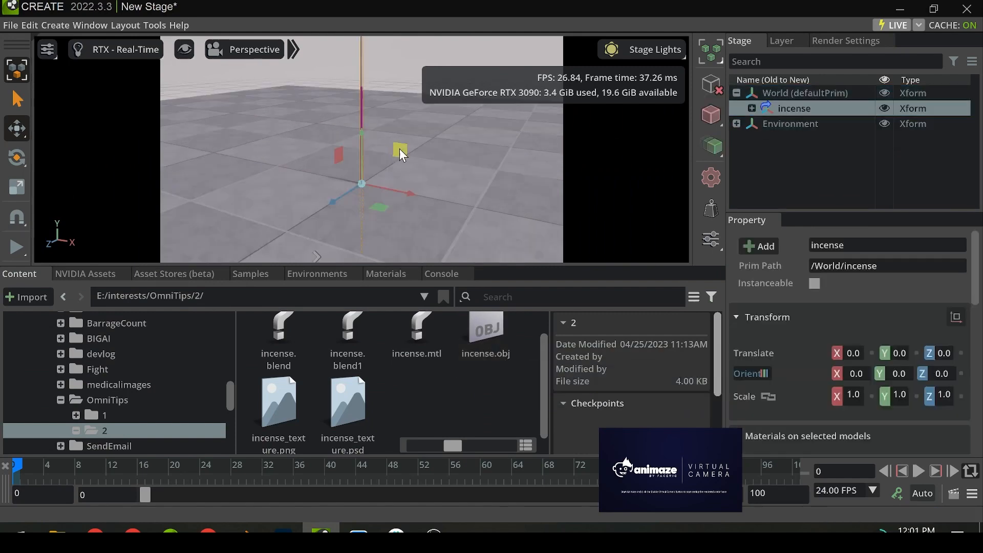
middle_drag(422, 152, 401, 186)
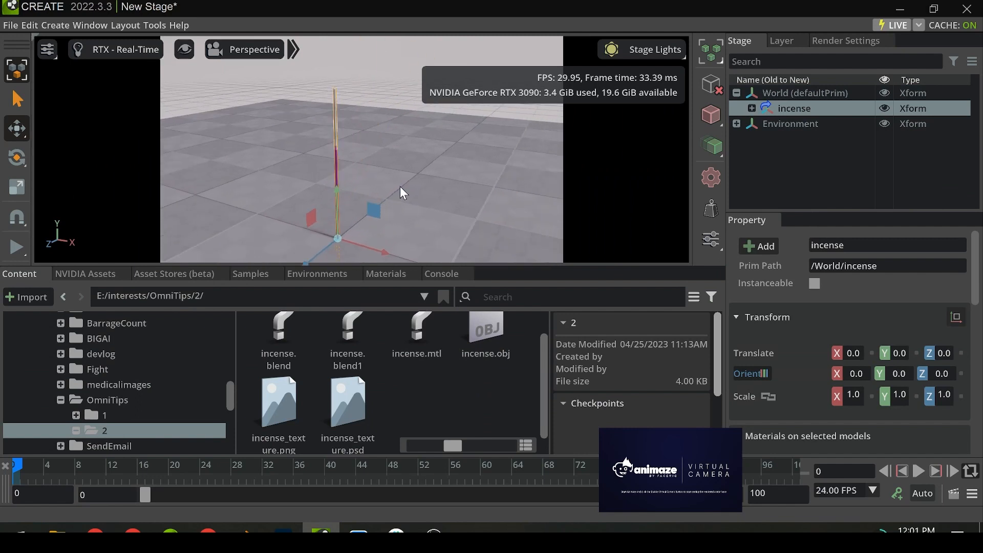
scroll(401, 186, up, 3)
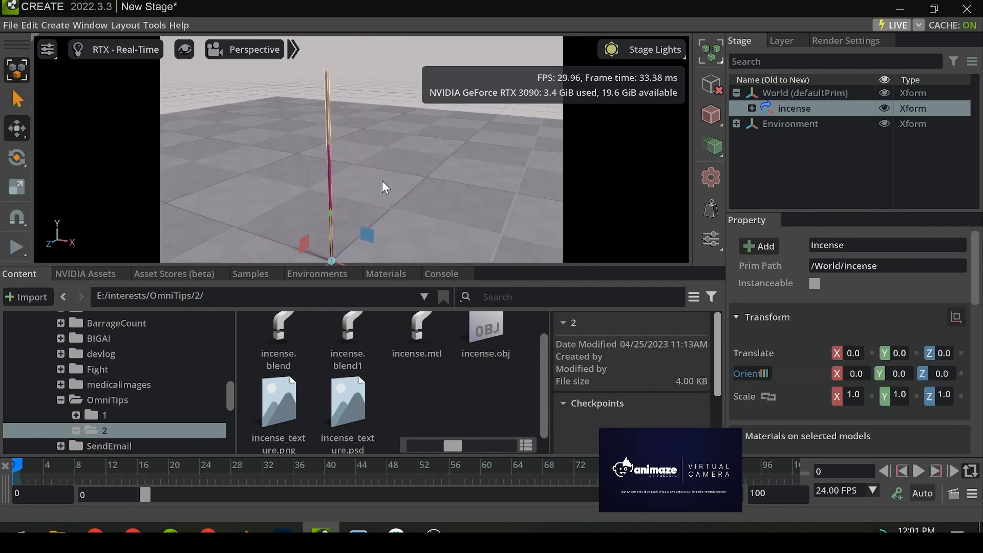
click(383, 197)
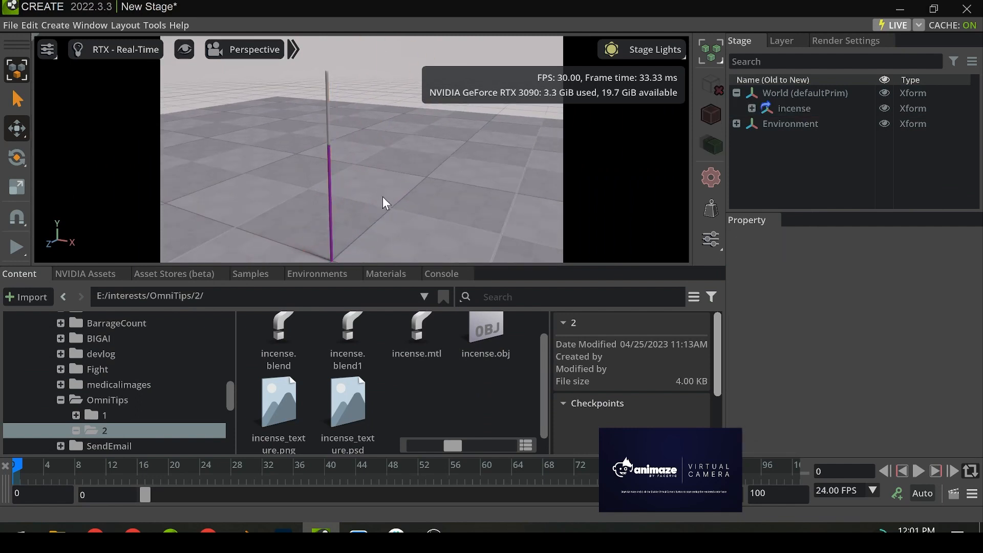
Hide the ground mesh in the Environment group, keeping its lights visible, and frame the whole incense stick.
click(814, 125)
click(884, 123)
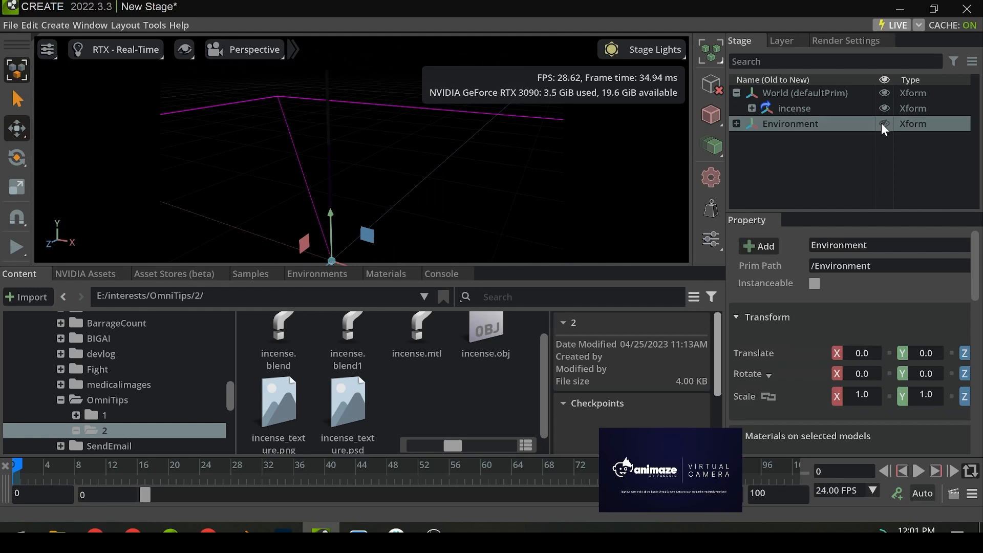
click(884, 124)
click(736, 124)
click(884, 185)
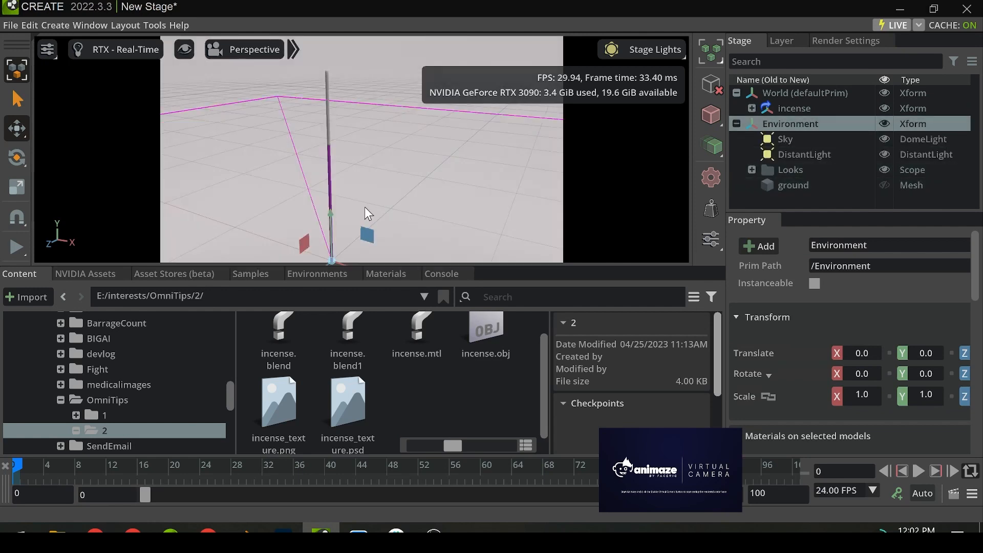
middle_drag(462, 196, 481, 182)
click(404, 87)
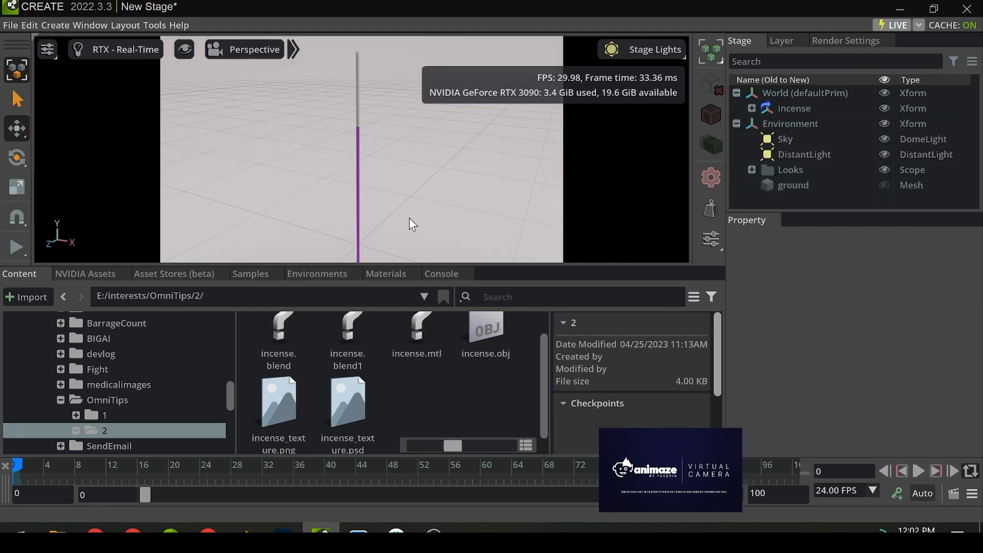
middle_drag(423, 196, 435, 165)
scroll(465, 169, down, 2)
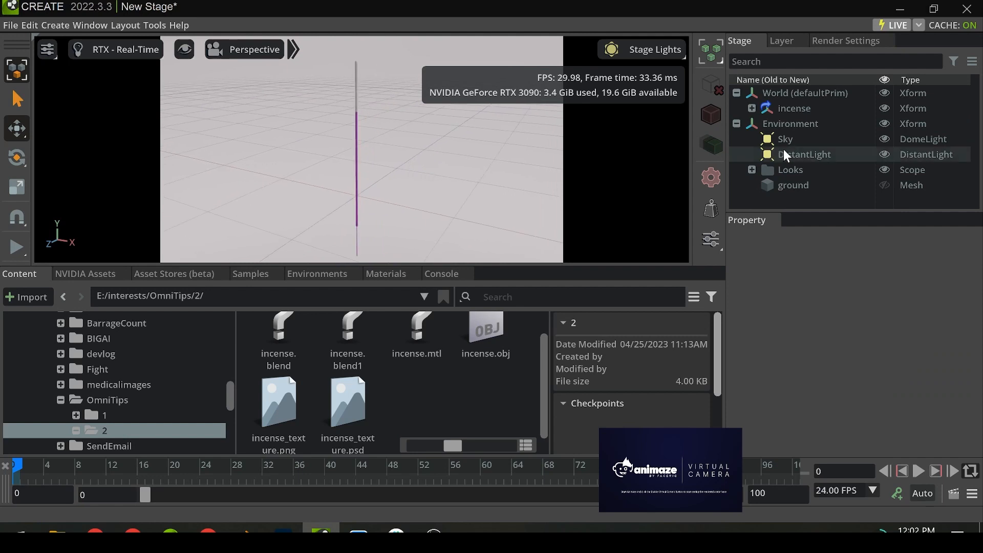
Select the incense_top material in the Looks scope of the imported incense model.
click(751, 108)
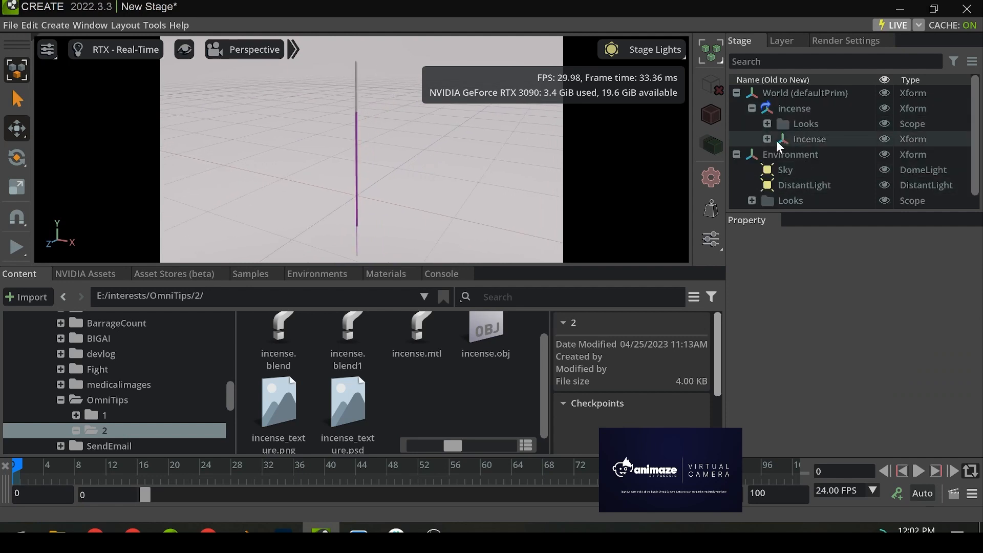
click(765, 124)
click(829, 140)
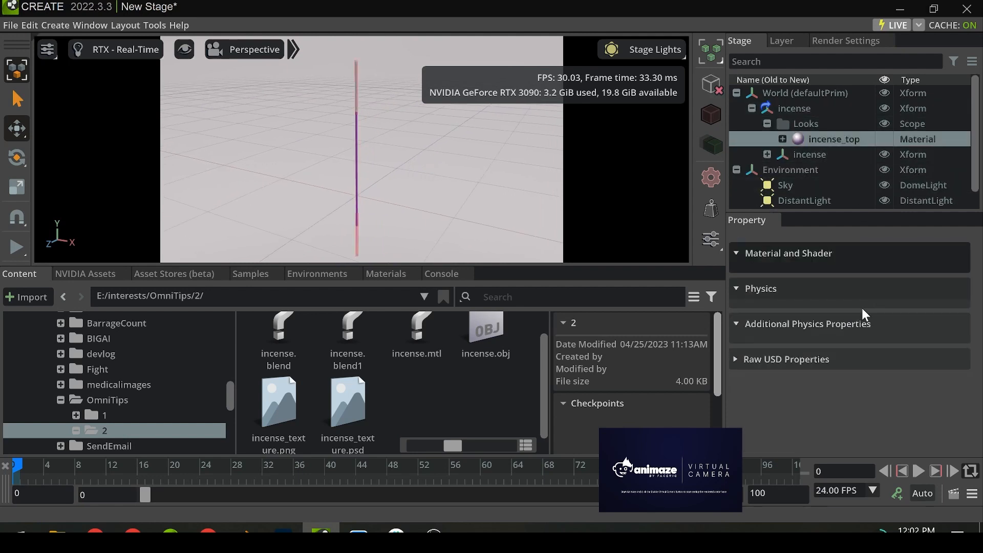
Bring up the UV settings of the incense_top material and widen the property area so the texture values are readable.
scroll(856, 319, down, 10)
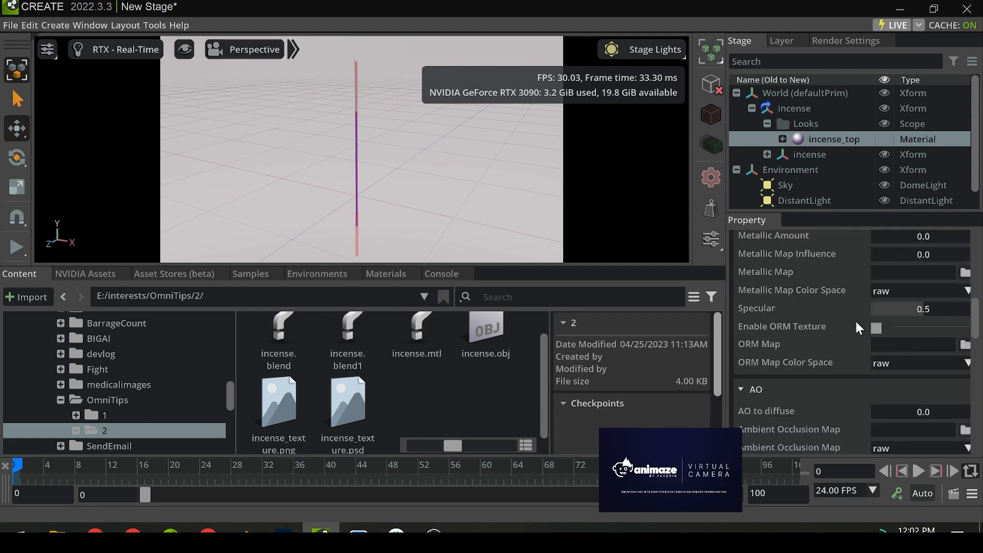
scroll(856, 324, down, 6)
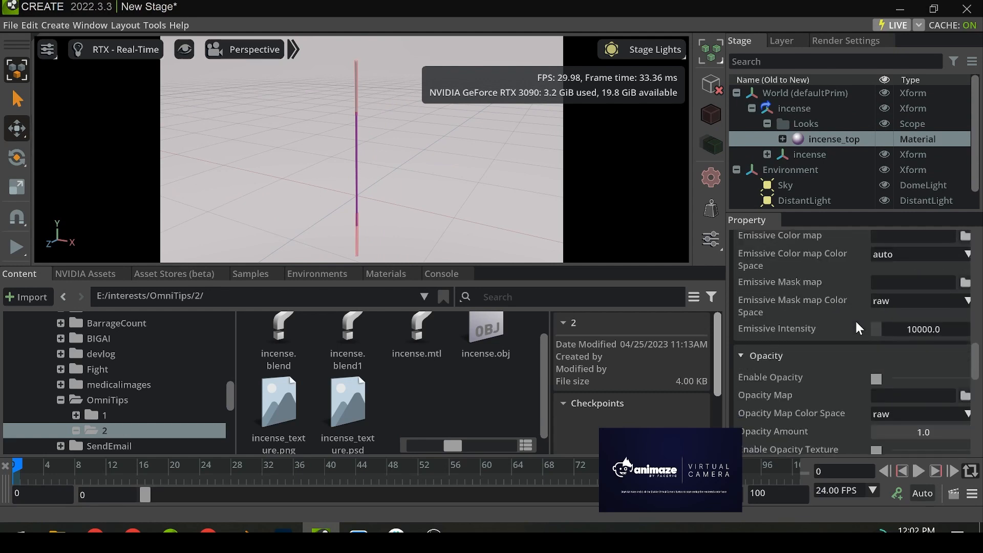
scroll(855, 323, down, 8)
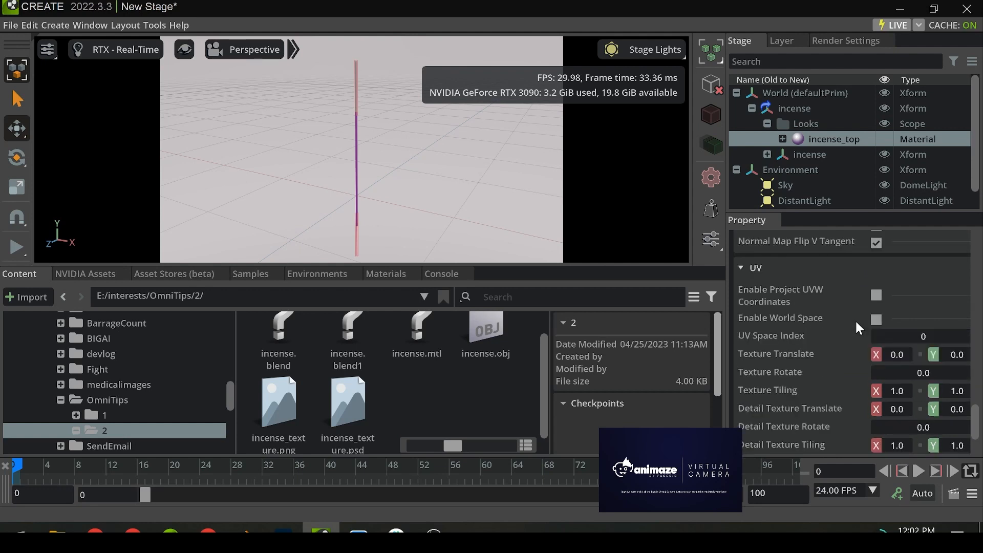
drag(725, 177, 613, 177)
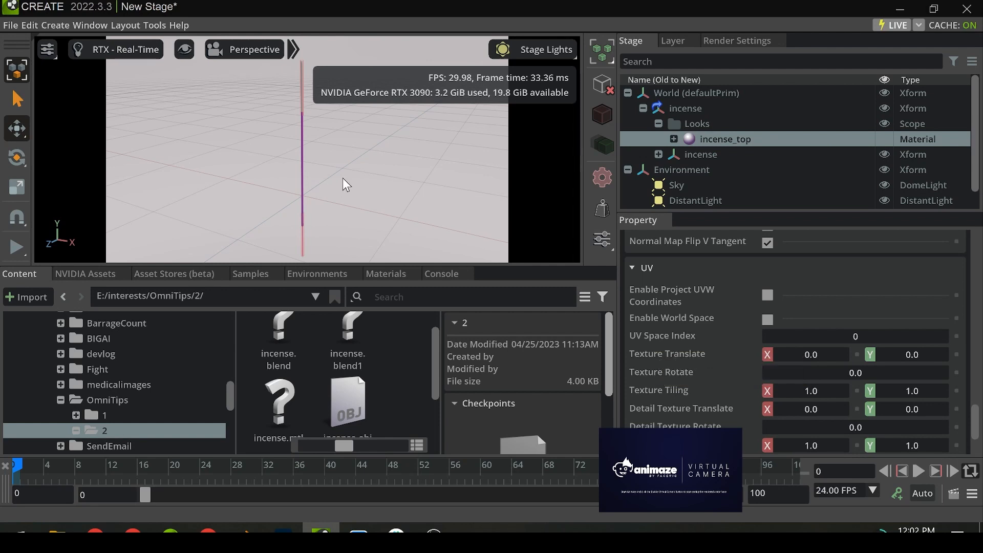
middle_drag(342, 177, 397, 197)
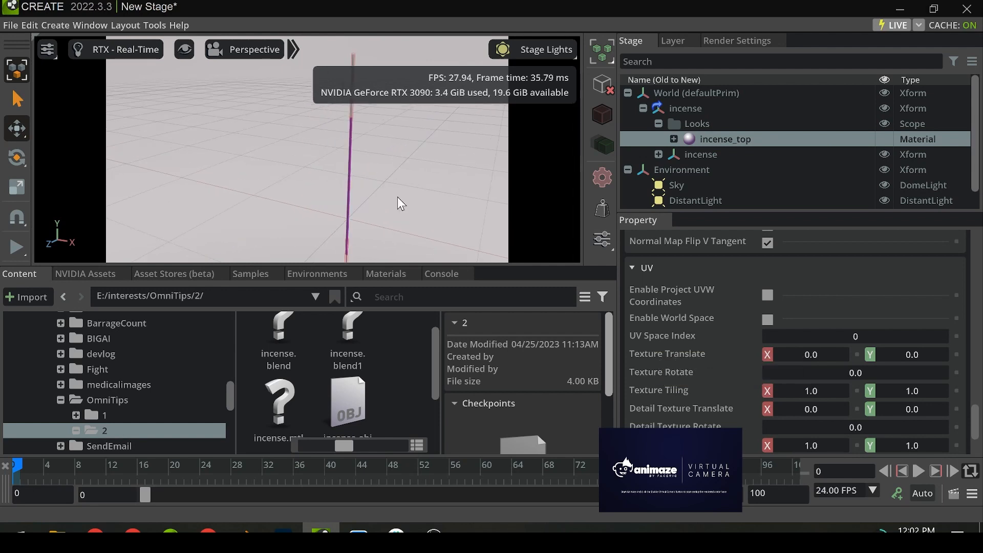
Check the incense texture in Blender, return to Omniverse Create, and set the material's Texture Translate Y to -0.1.
click(246, 530)
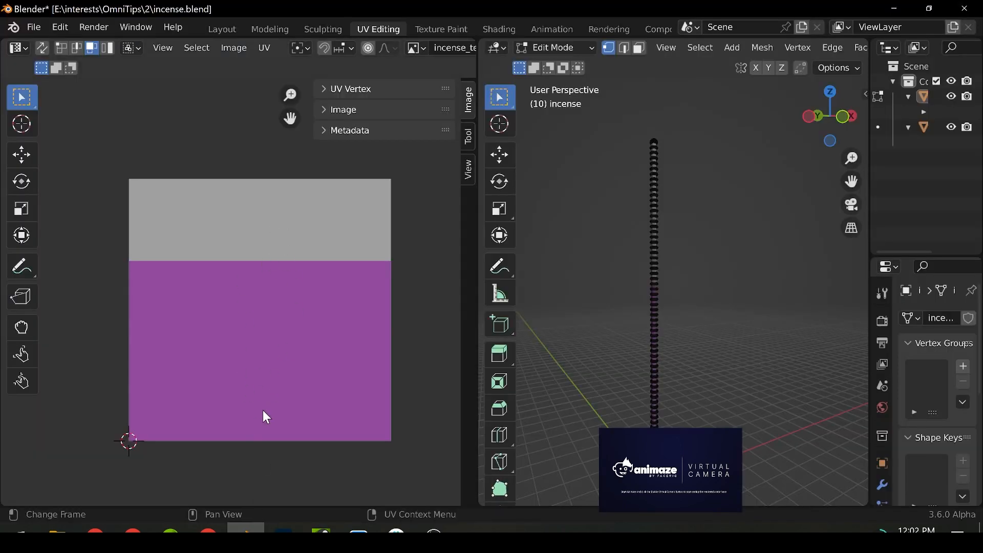
click(323, 531)
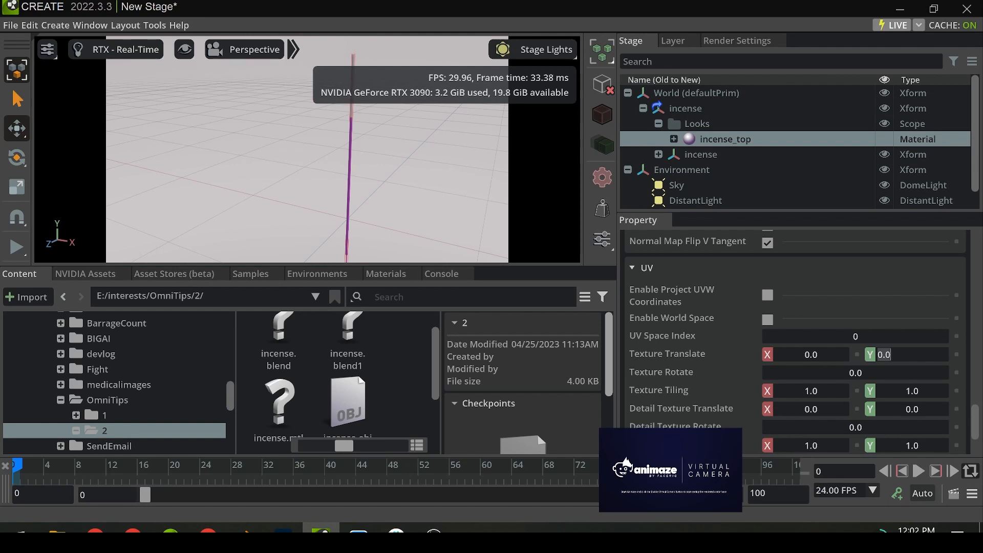
text(-0.1)
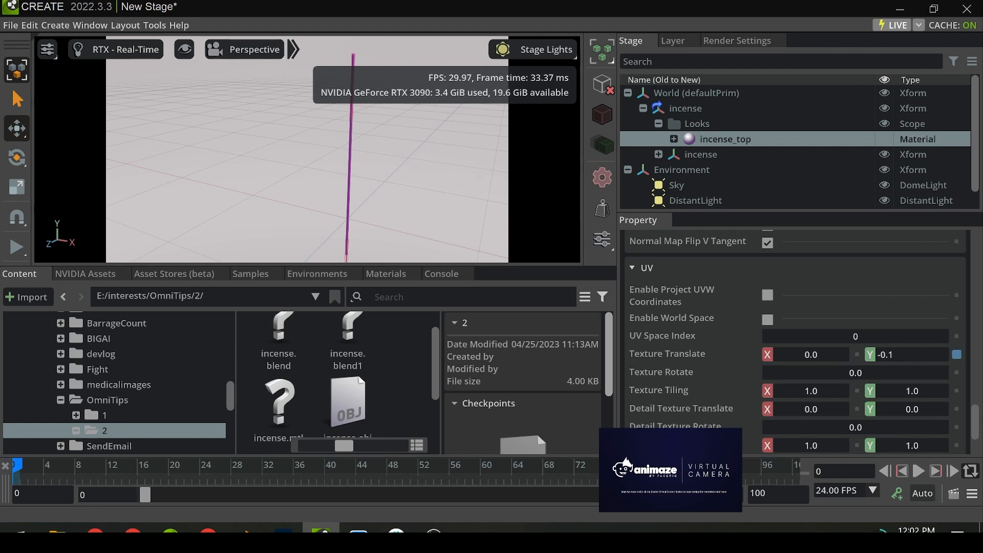
key(Return)
scroll(409, 198, up, 3)
middle_drag(384, 198, 366, 208)
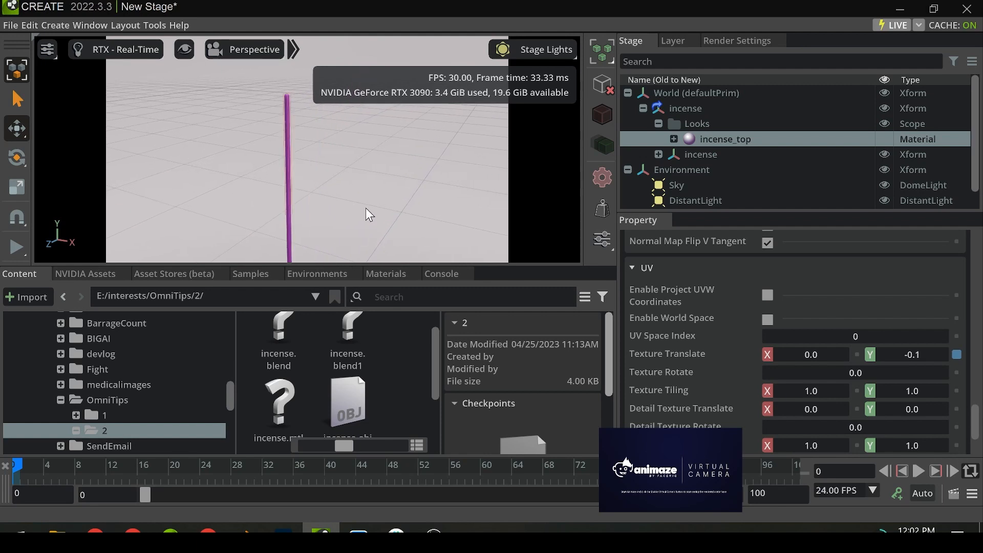
Set a keyframe on the material's Texture Translate at frame 0 with Y at -0.1.
right_click(675, 355)
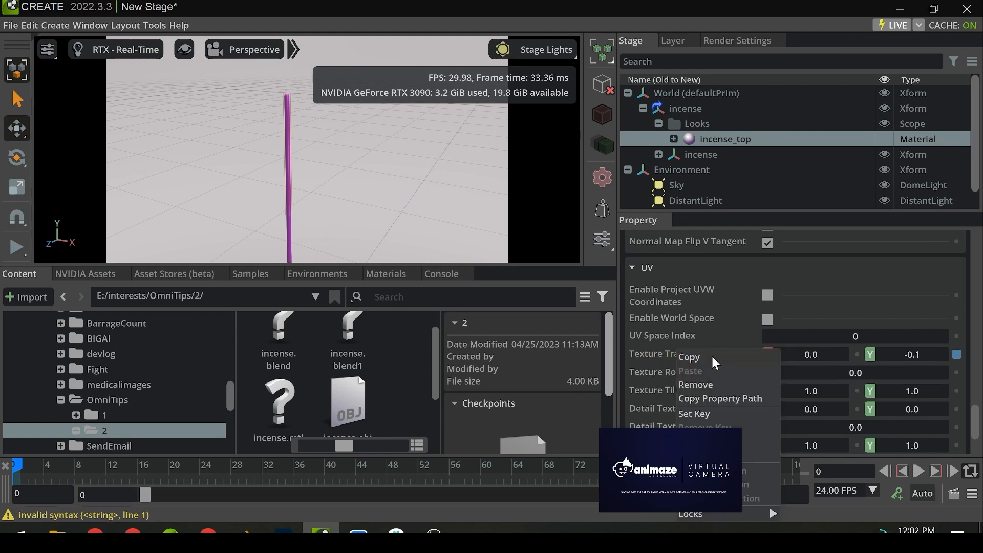
click(712, 414)
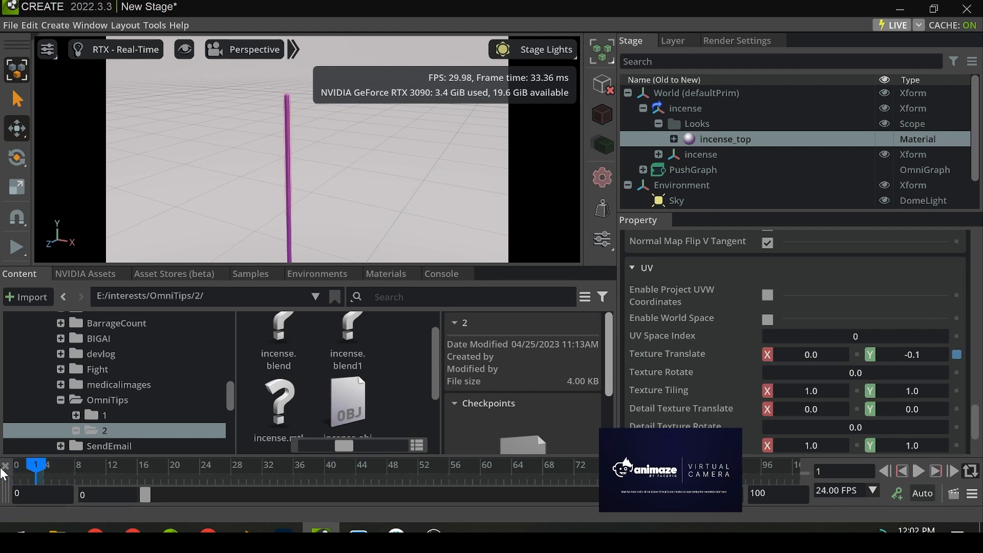
right_click(658, 353)
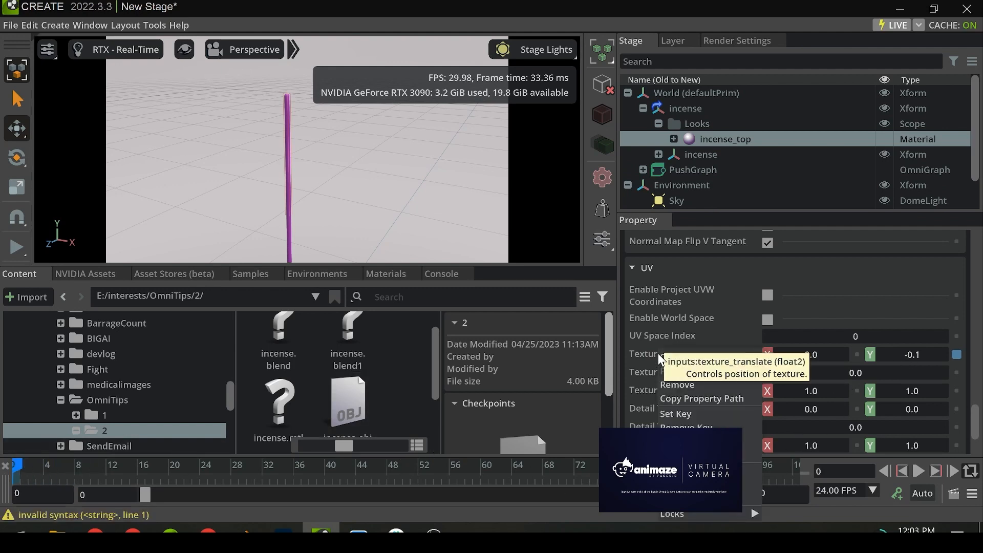
click(691, 417)
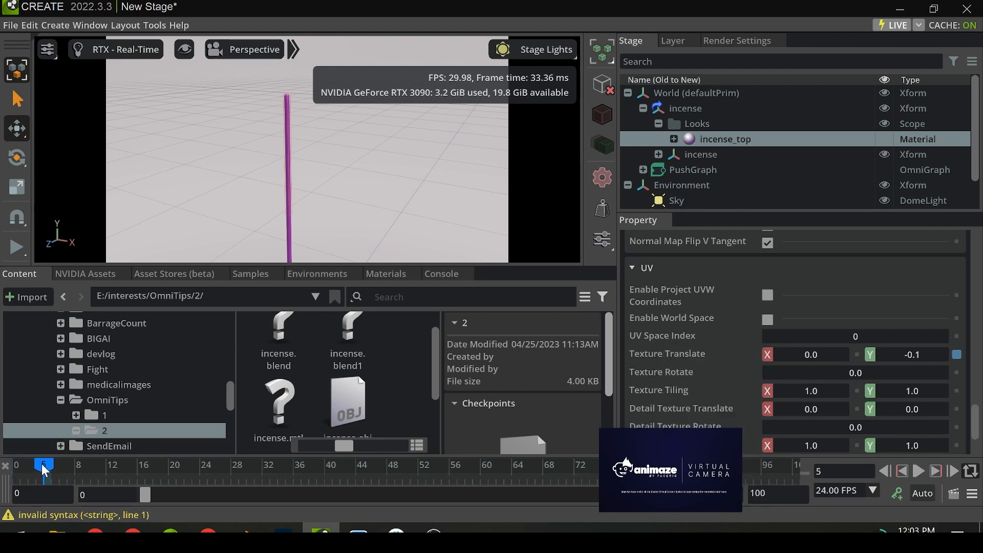
At frame 100, set Texture Translate Y to 0.1 and set a keyframe on the property.
drag(22, 471, 794, 476)
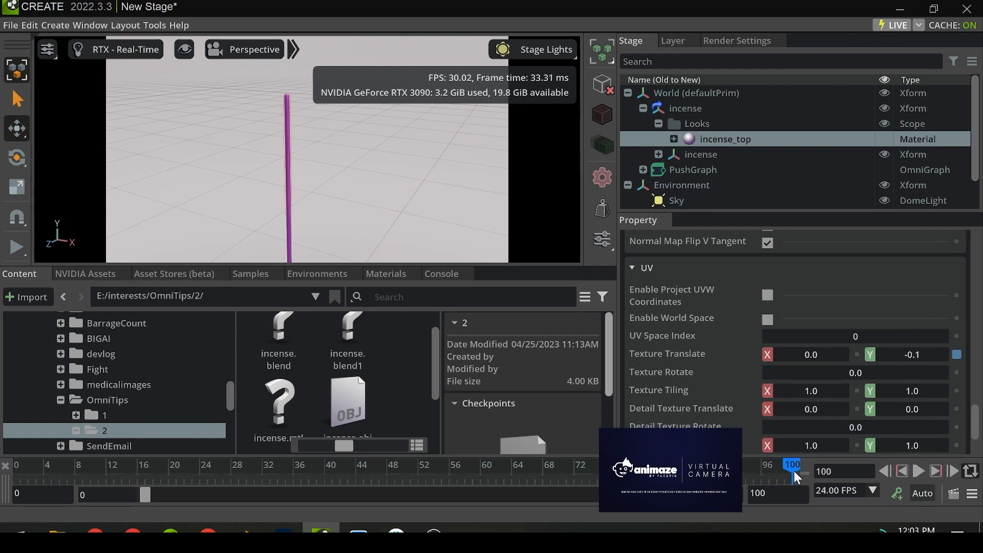
click(793, 478)
double_click(929, 359)
text(0.1)
key(Return)
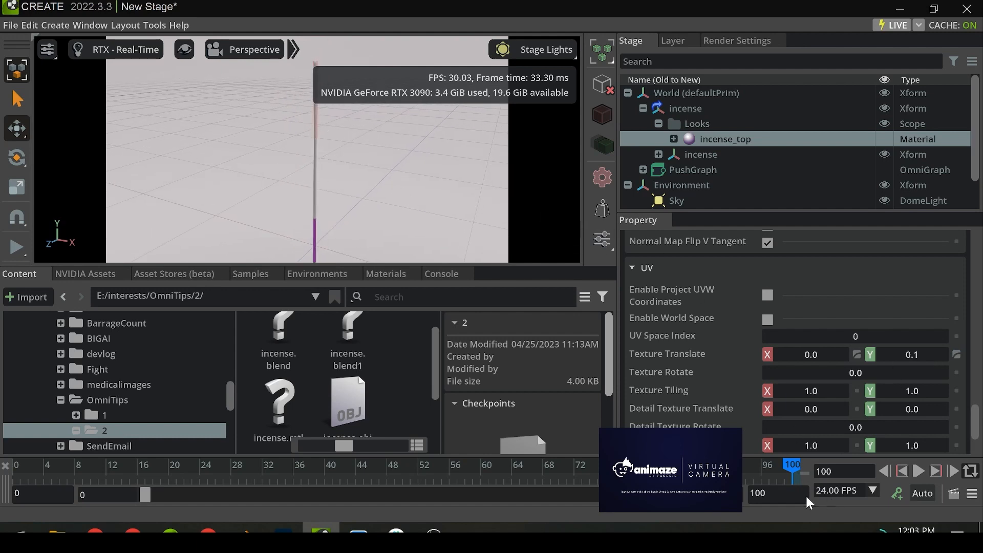
right_click(671, 354)
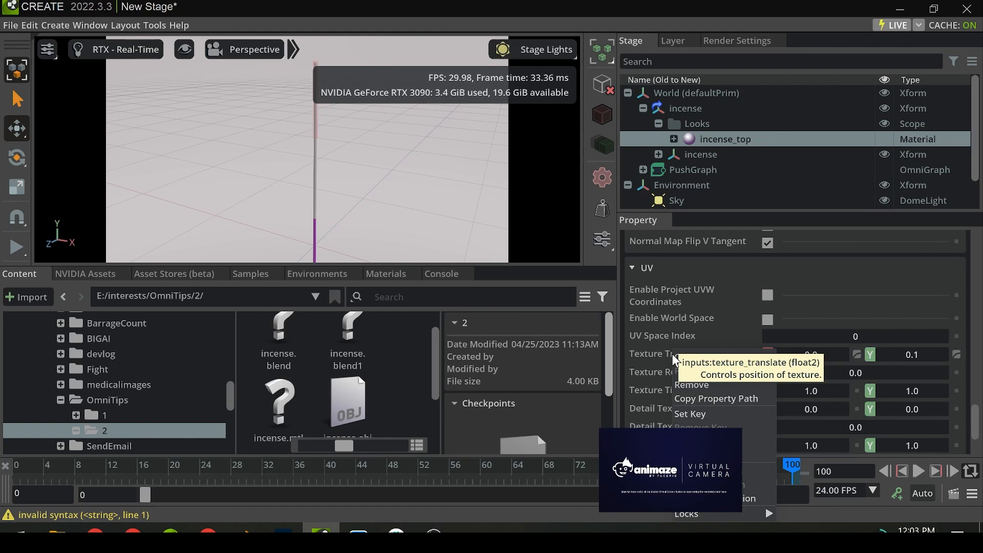
click(699, 418)
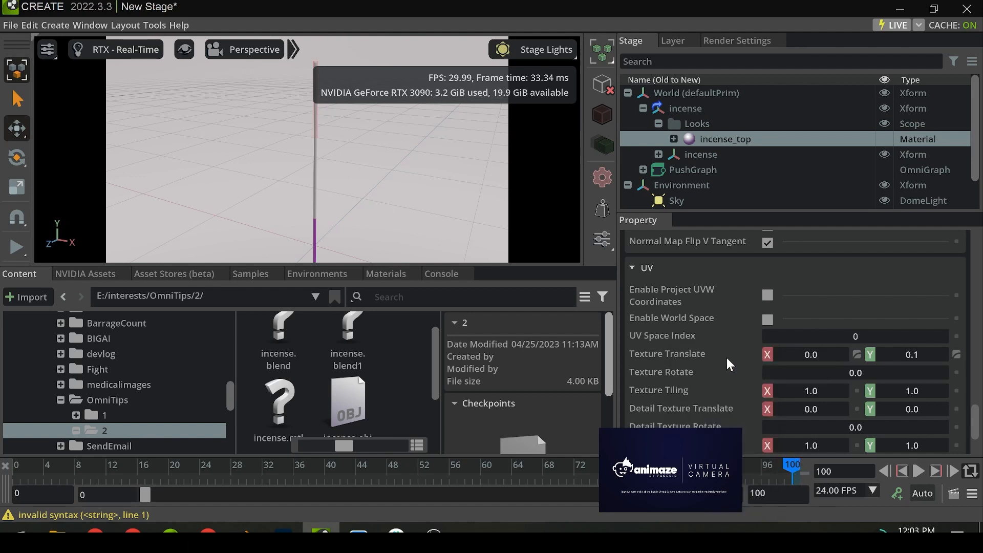
right_click(672, 354)
click(688, 413)
Enlarge the viewport, scrub through the texture animation, and play it from frame 0 before stopping playback.
mouse_move(792, 469)
mouse_down()
mouse_move(300, 468)
mouse_move(418, 469)
mouse_up()
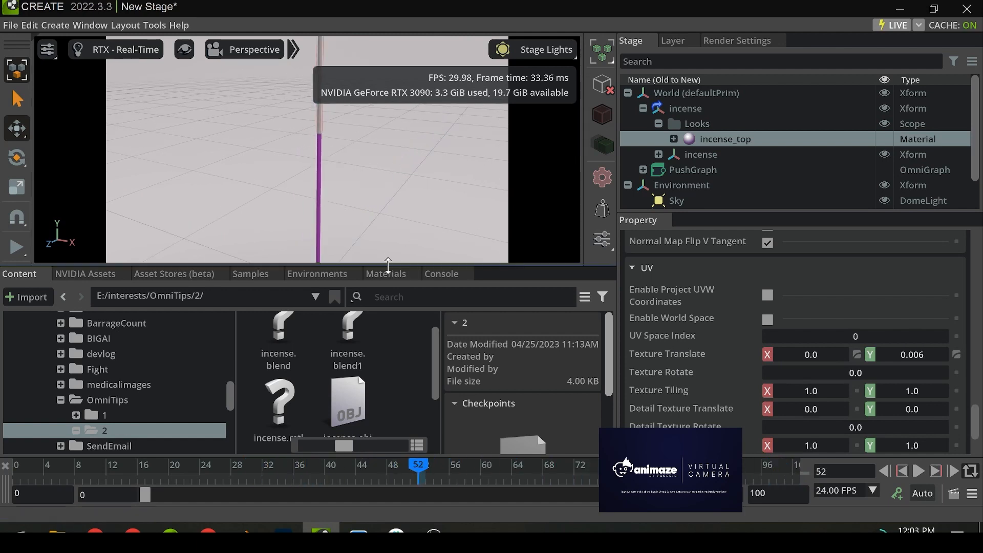
drag(387, 267, 394, 404)
click(364, 287)
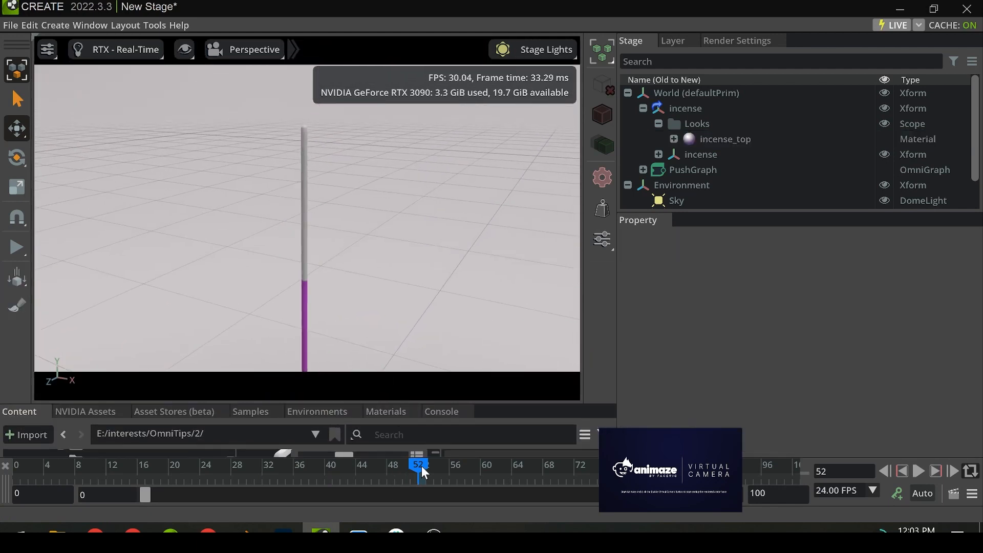
drag(418, 469, 17, 468)
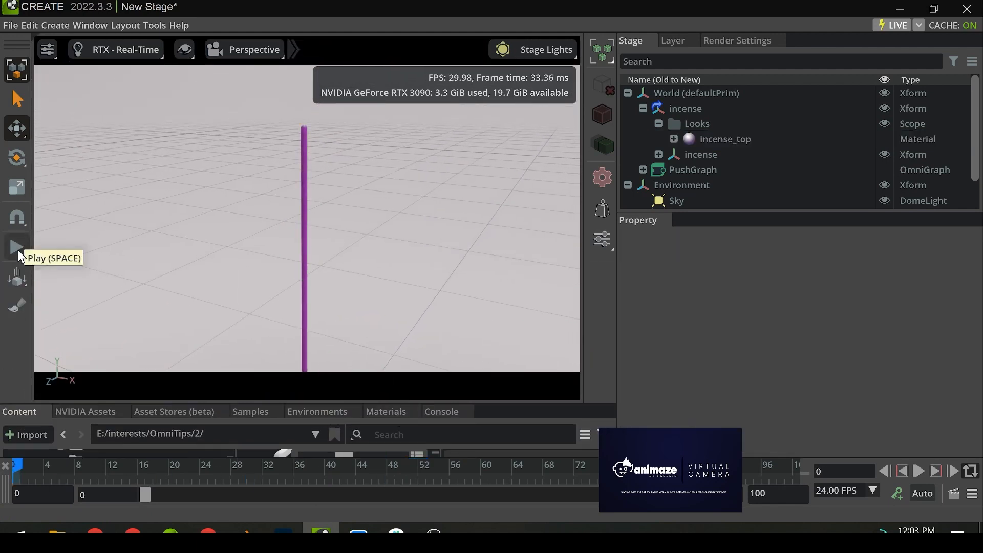
click(18, 249)
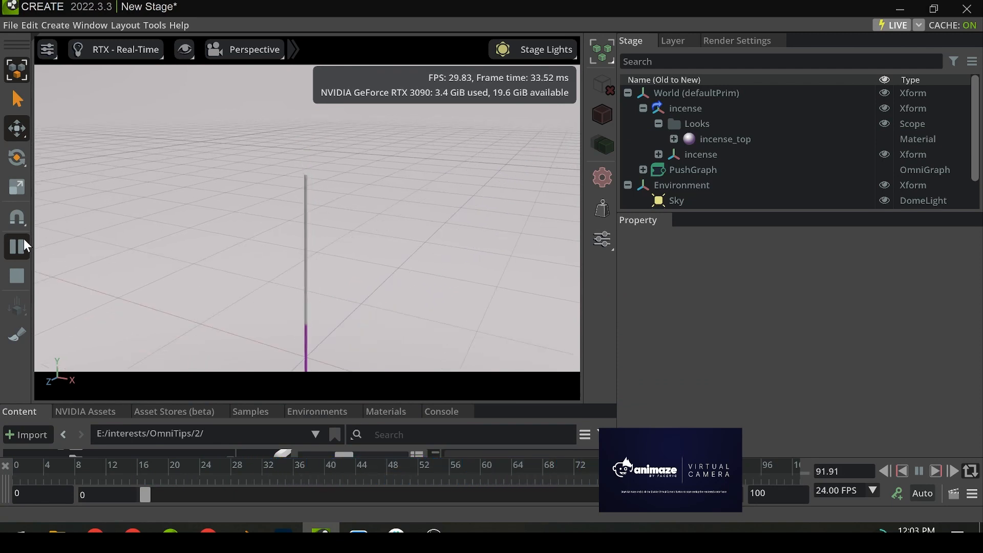
click(15, 275)
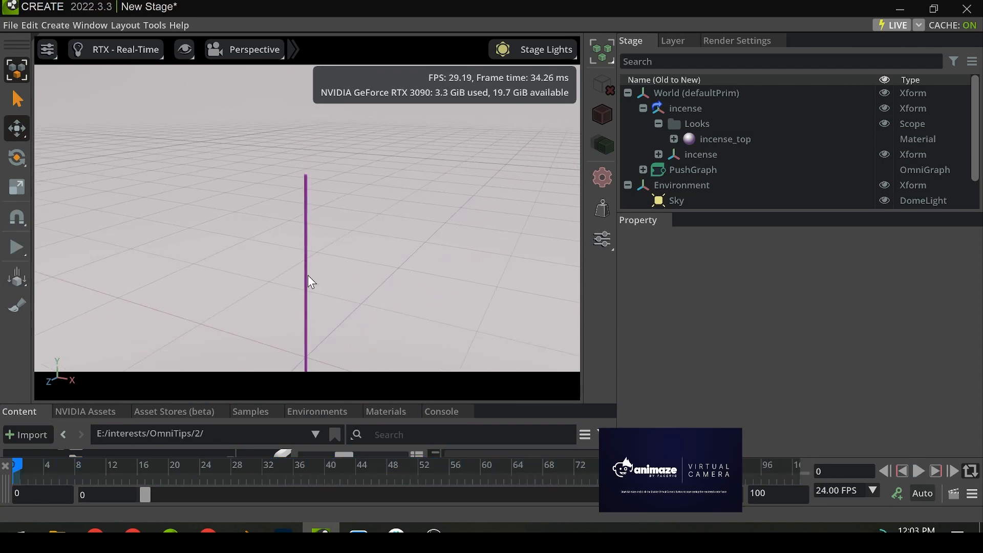